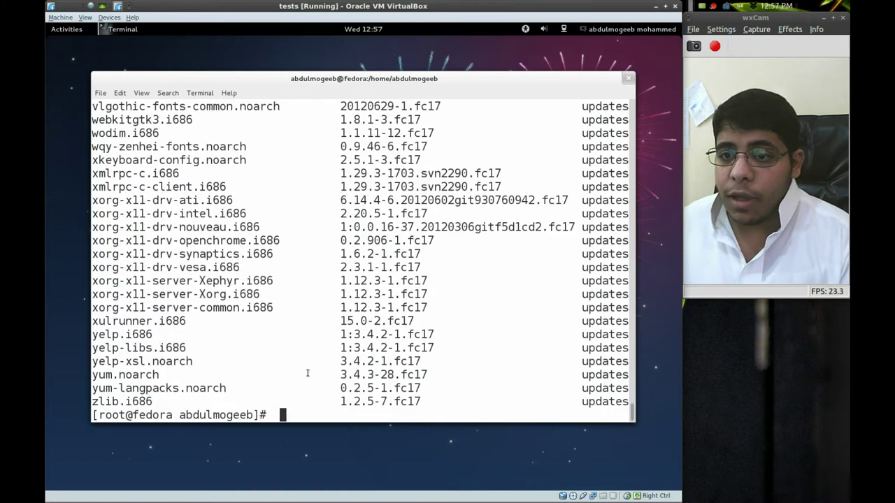
Step: List all packages installed on the system by running "yum list installed"
type("yu")
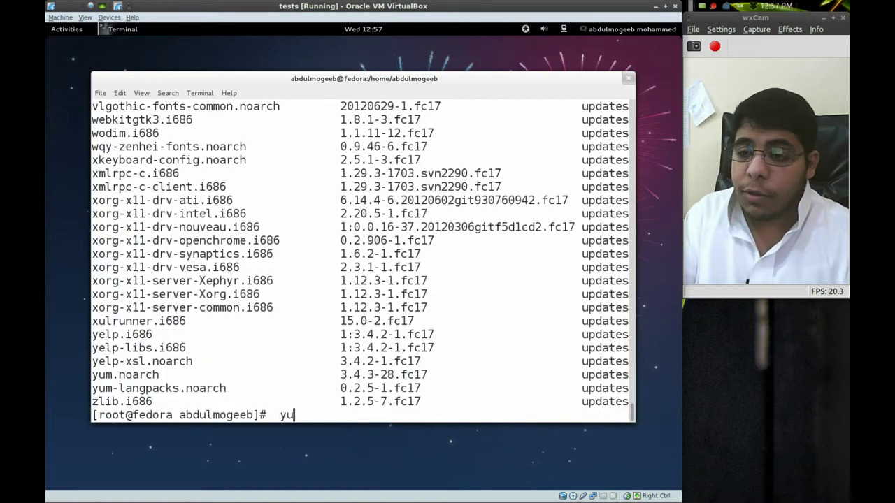
type("m list ")
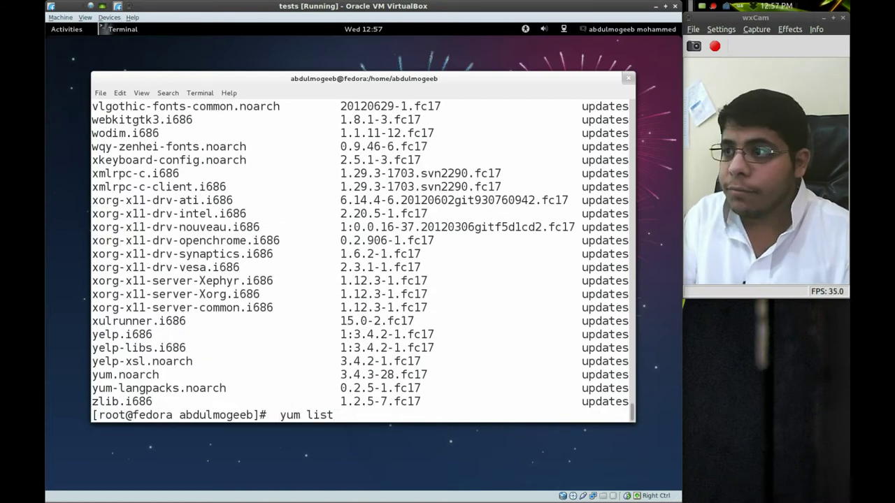
type("installed")
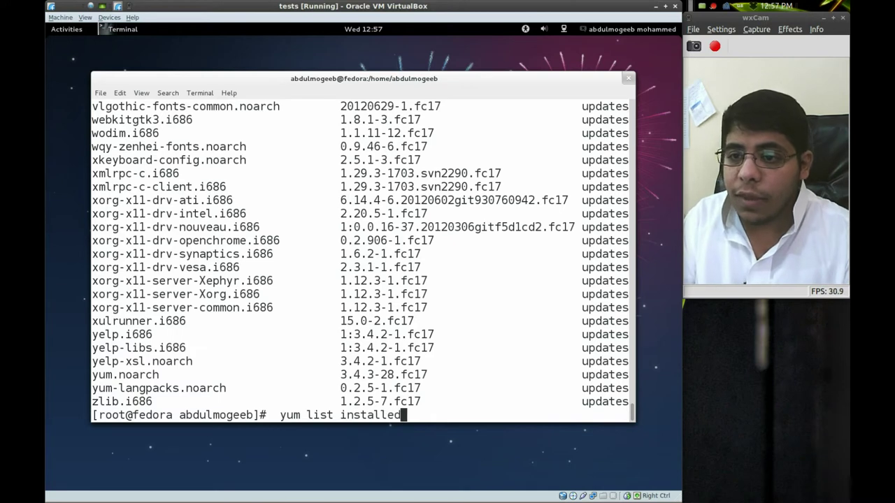
key("Return")
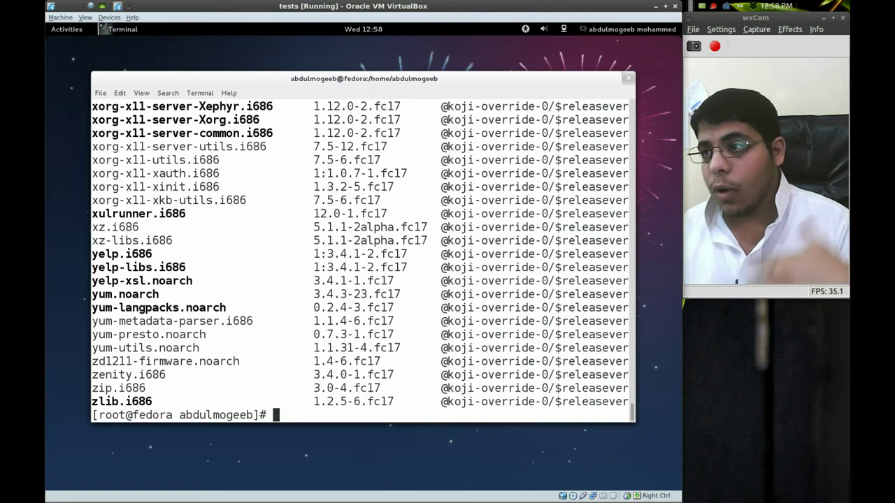
Step: Close the terminal and launch Add/Remove Software from the System Tools applications
left_click(628, 77)
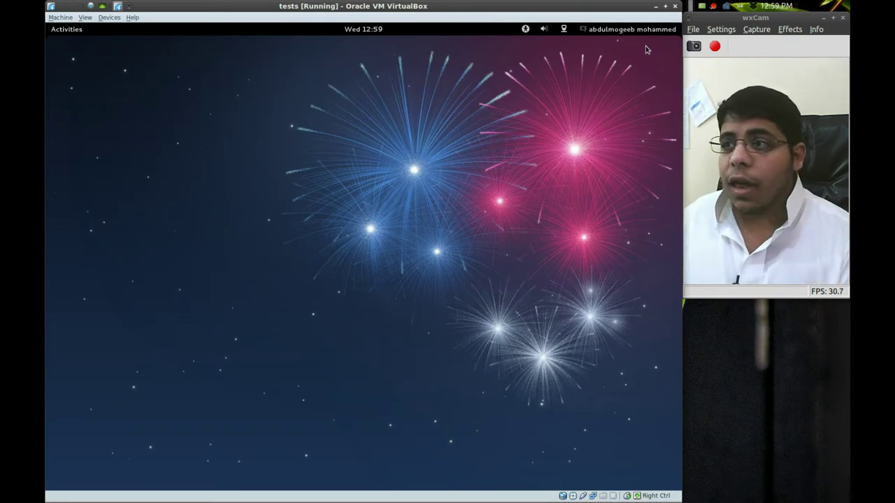
left_click(77, 29)
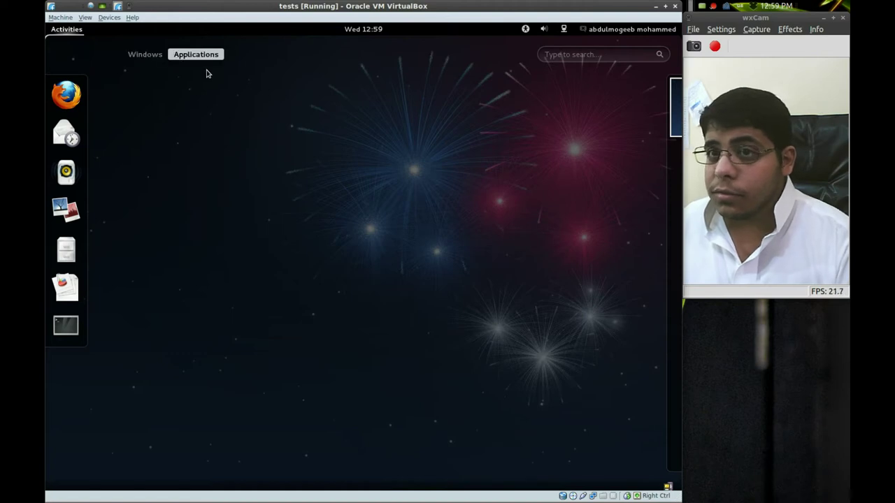
left_click(205, 56)
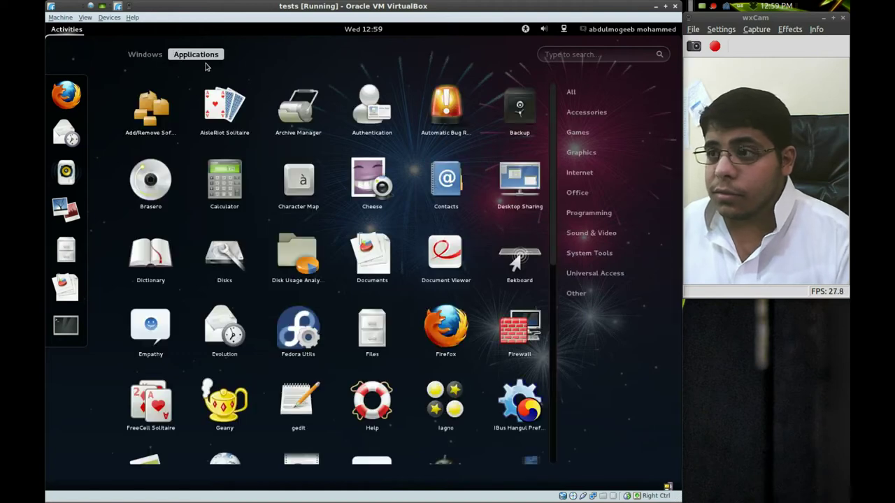
left_click(587, 256)
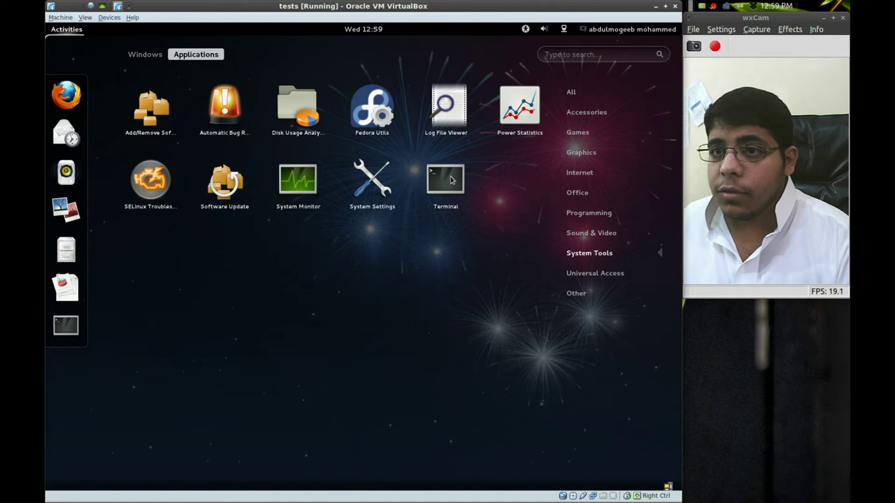
left_click(144, 112)
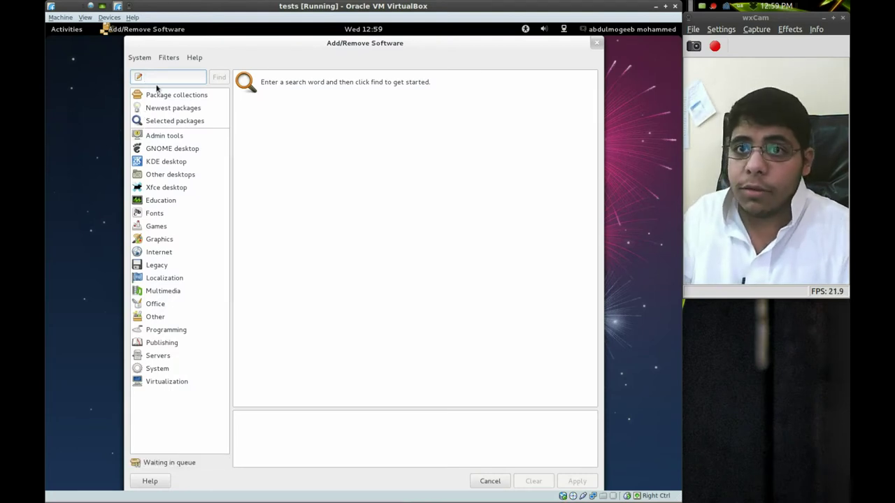
Step: Search for "pidgin" and apply the removal of the Gtk+ based multiprotocol instant messaging client package
type("pidgin")
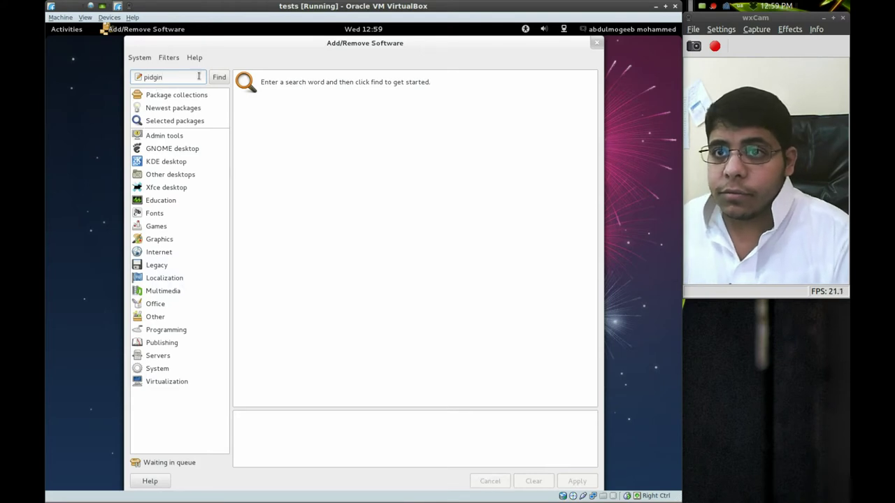
left_click(218, 77)
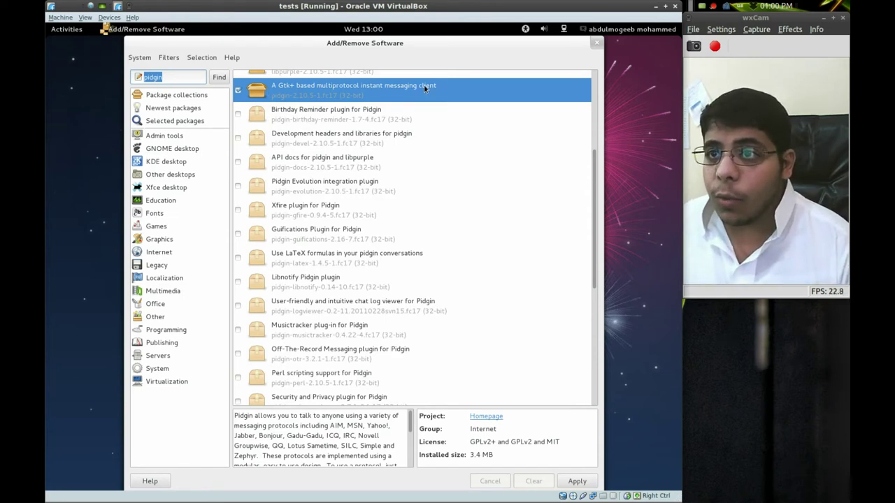
left_click(238, 93)
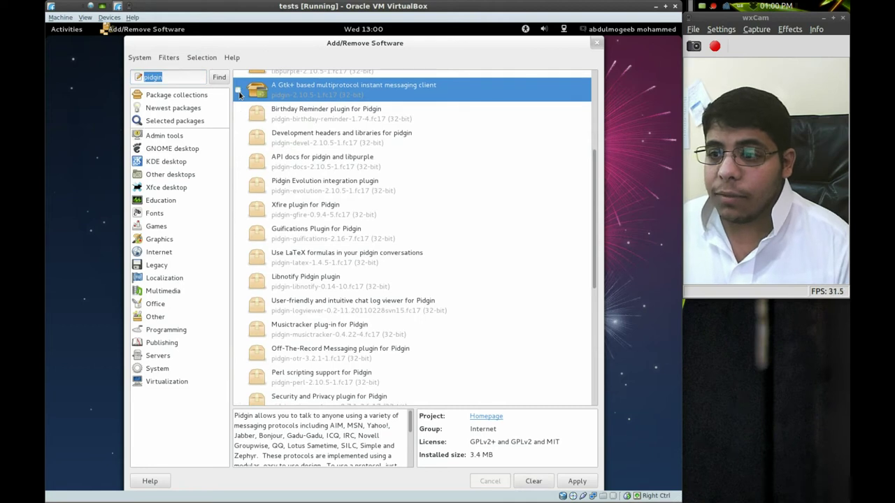
left_click(577, 482)
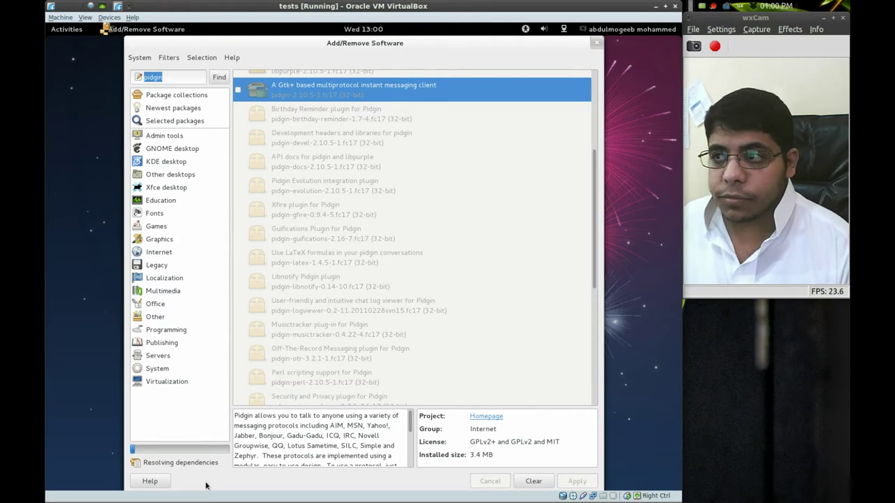
Step: Authenticate the package removal with the account password
type("*****")
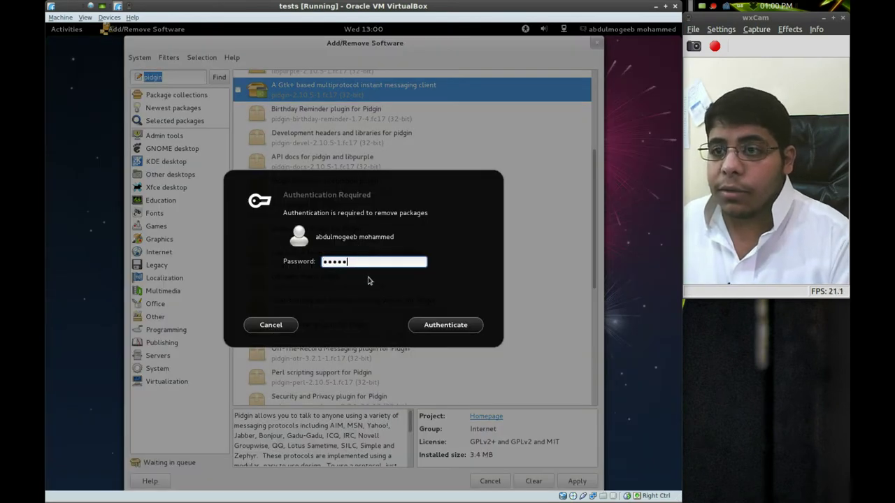
type("*")
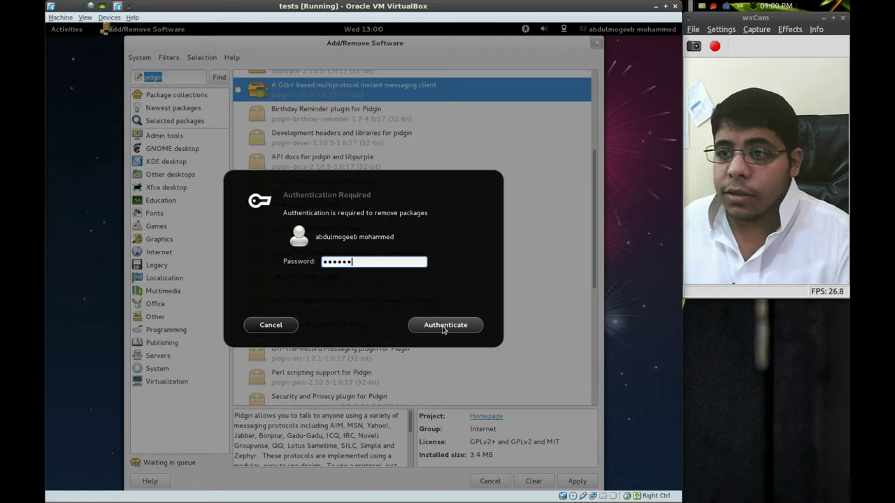
left_click(445, 326)
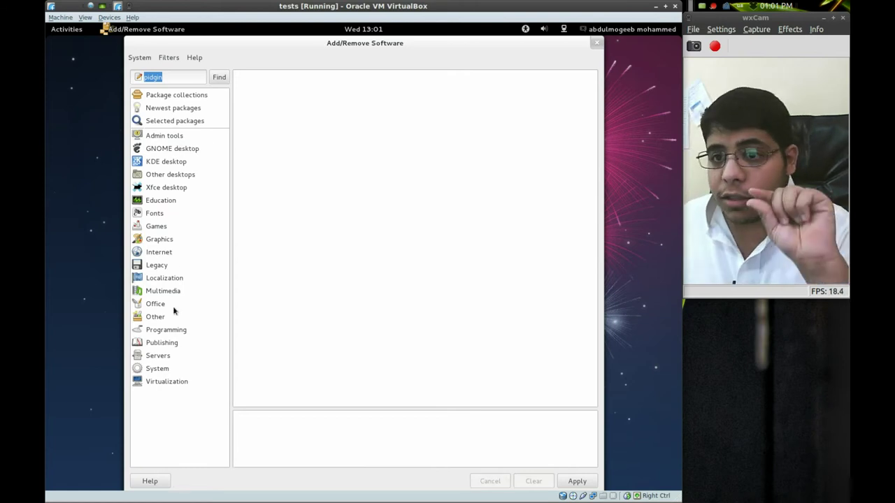
Step: Open the software sources settings and examine the options for update checks, automatic installation, major upgrades and mobile broadband
left_click(140, 59)
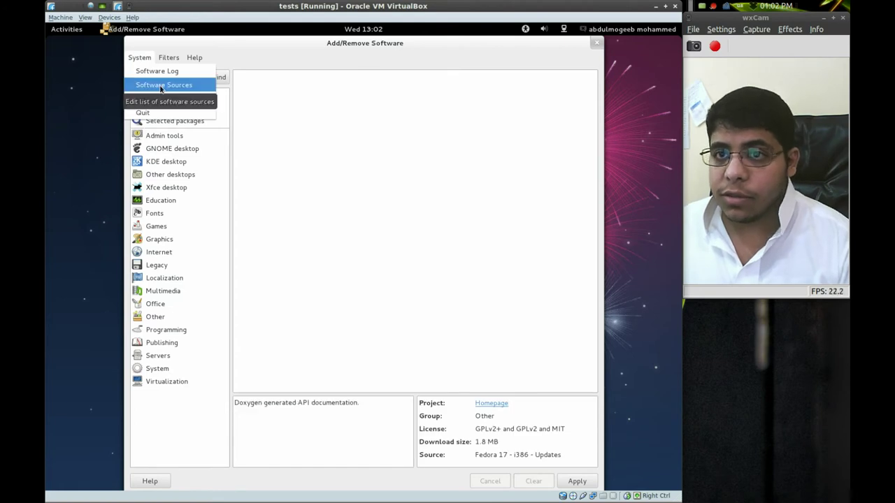
left_click(159, 85)
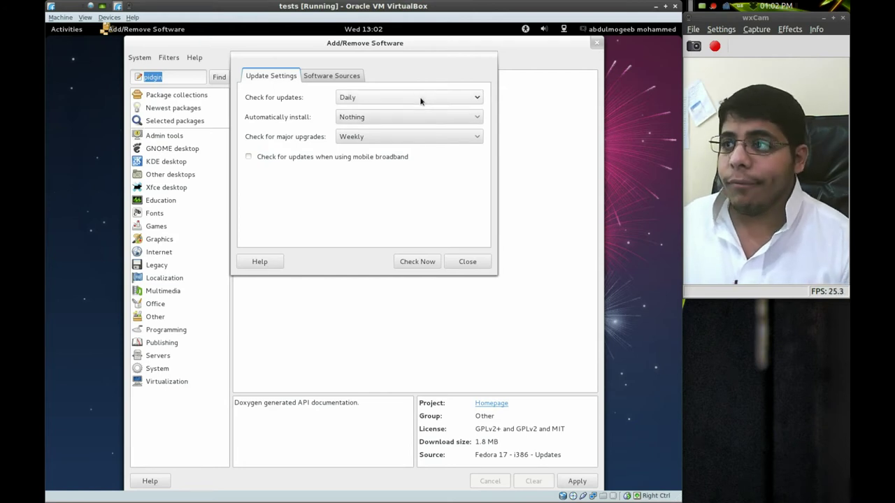
left_click(346, 99)
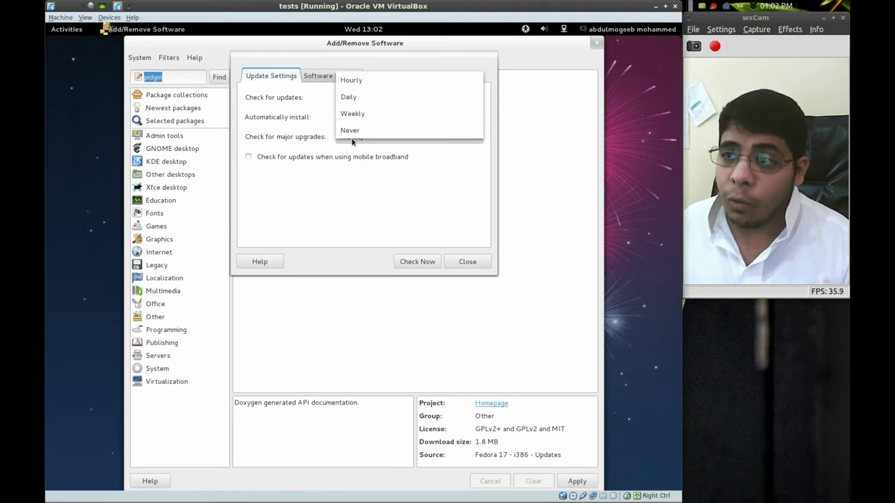
left_click(335, 112)
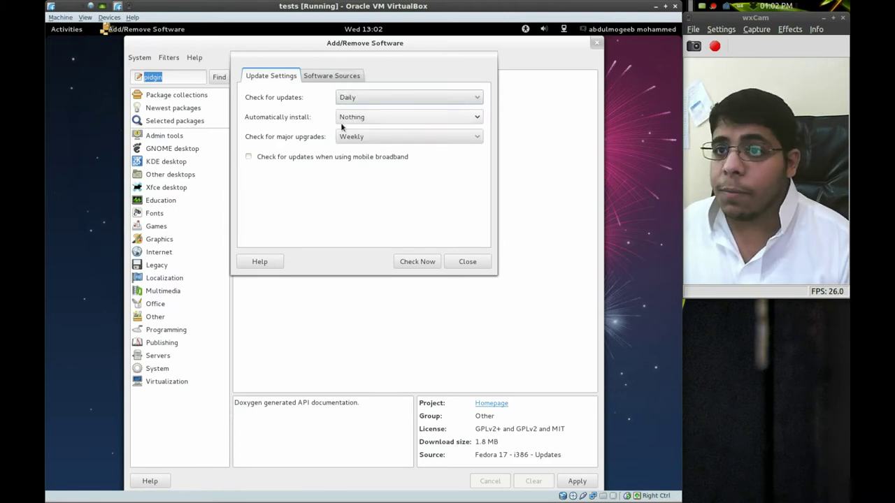
left_click(396, 119)
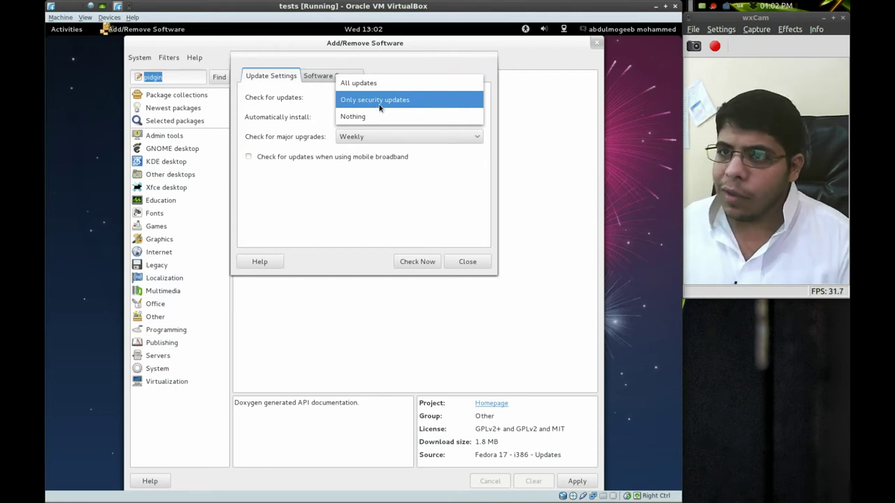
left_click(266, 139)
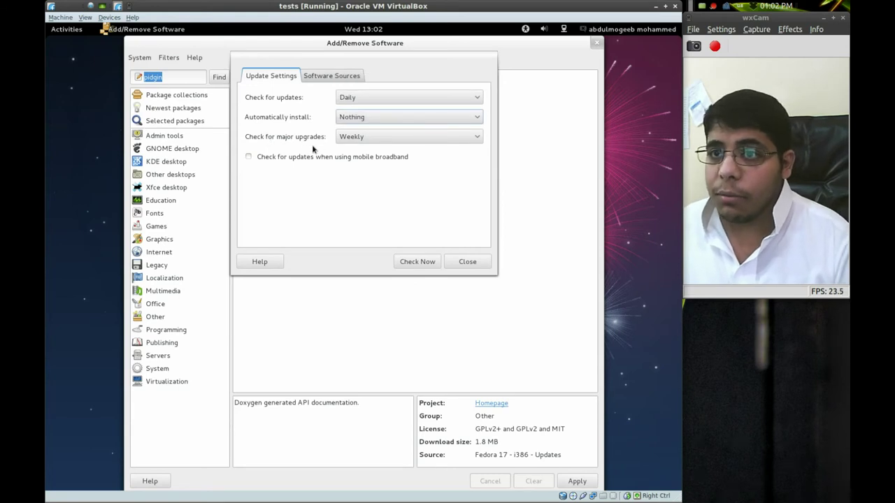
left_click(365, 138)
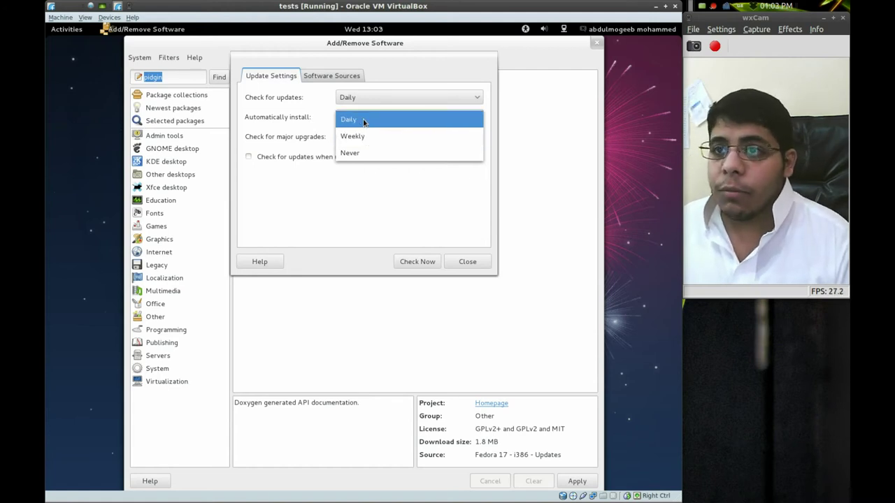
left_click(362, 164)
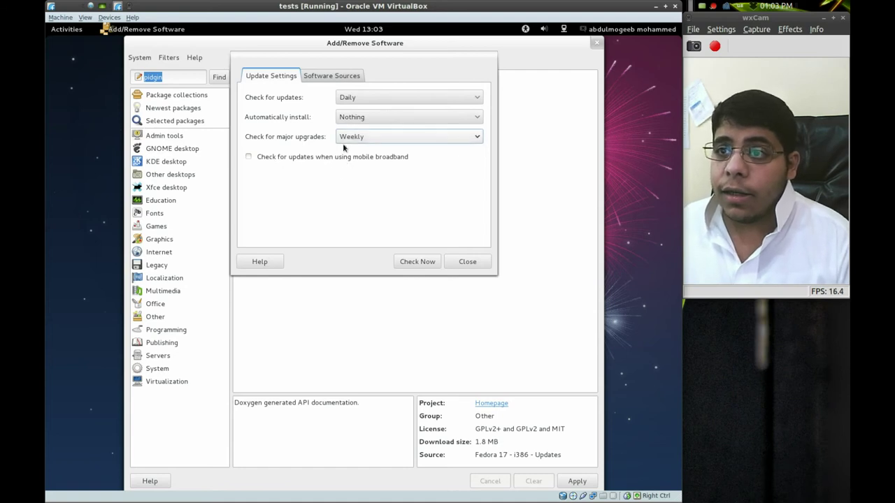
left_click(266, 158)
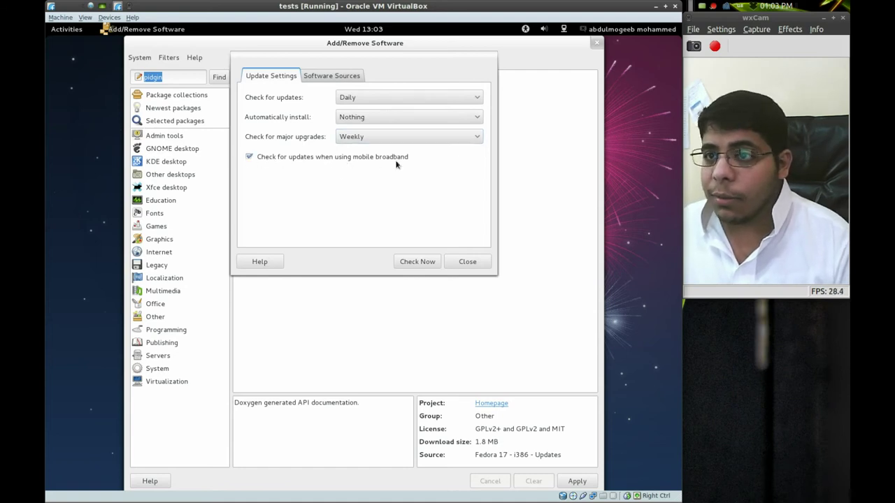
left_click(250, 157)
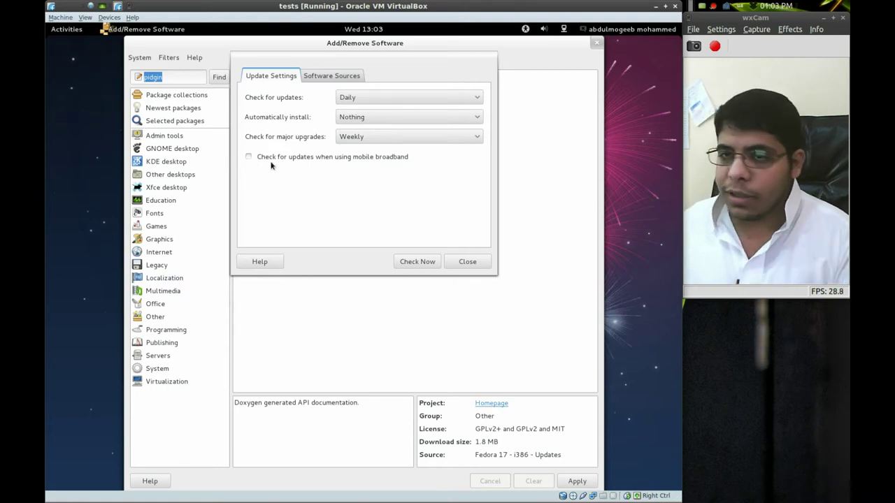
Step: View the list of software sources, and close both the settings and Add/Remove Software
left_click(329, 76)
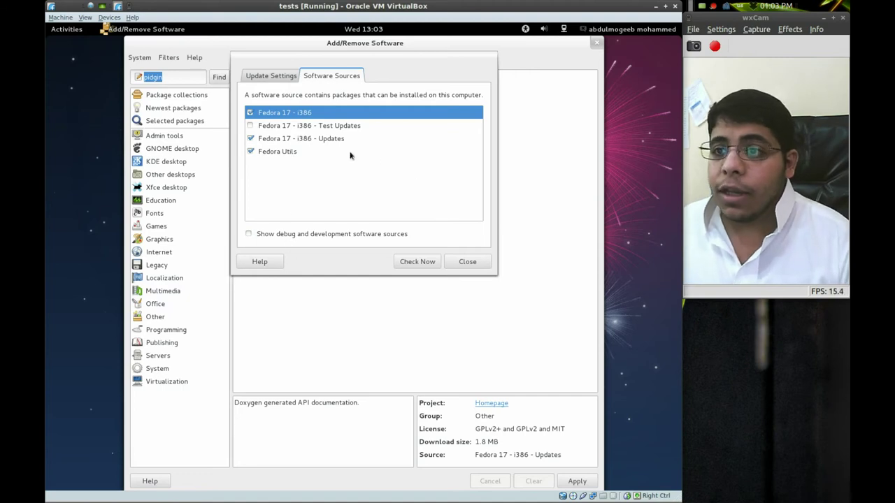
left_click(450, 261)
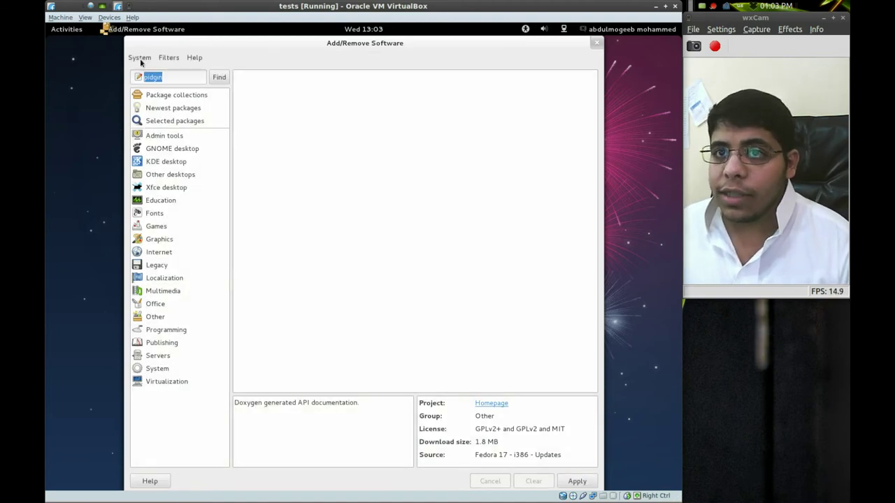
left_click(599, 44)
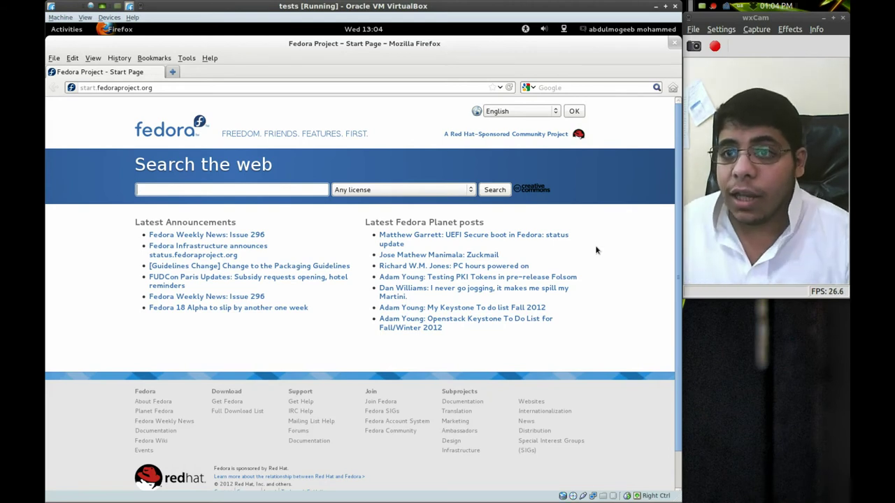
Step: Open the recently bookmarked Fedora Package Database in Firefox and look over its overview page
left_click(145, 62)
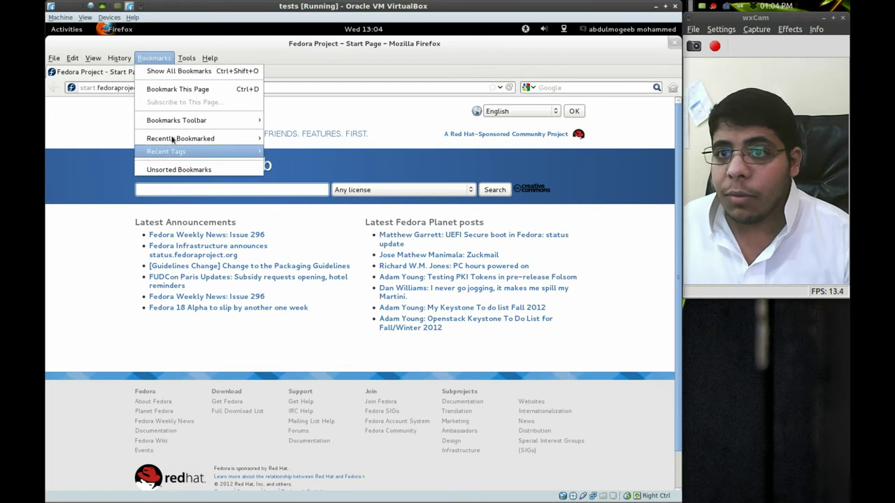
mouse_move(179, 142)
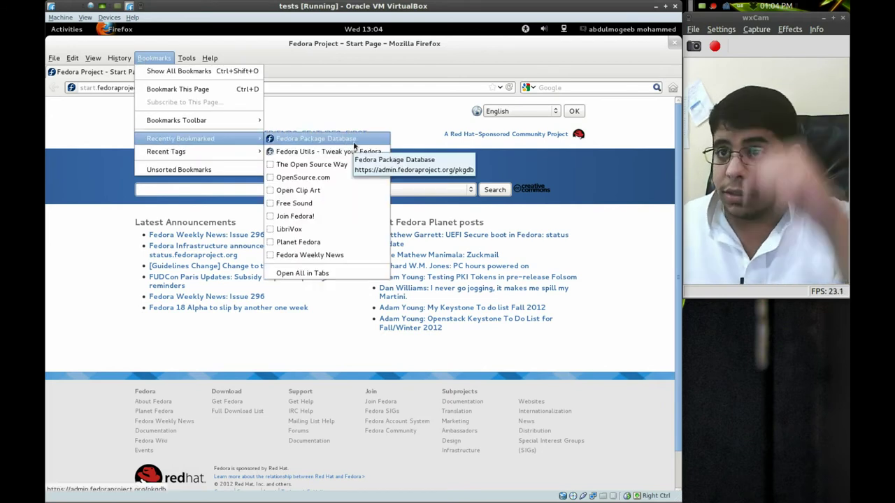
left_click(356, 144)
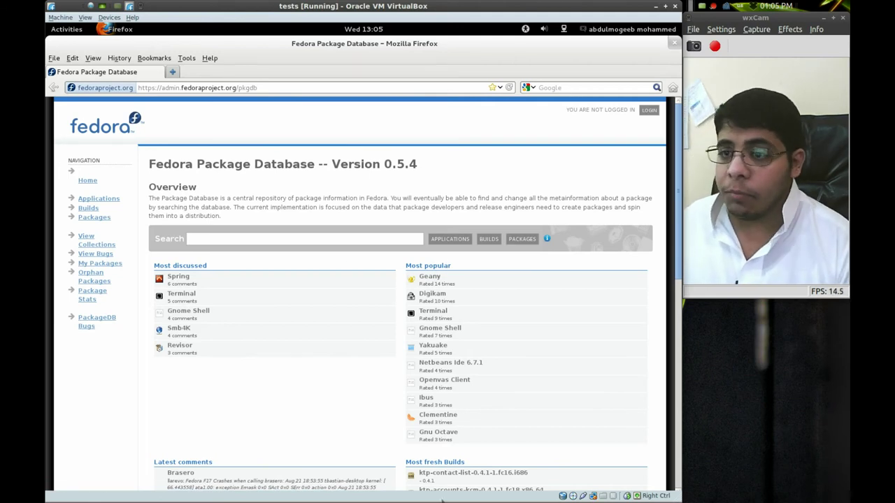
scroll(433, 336, "down", 3)
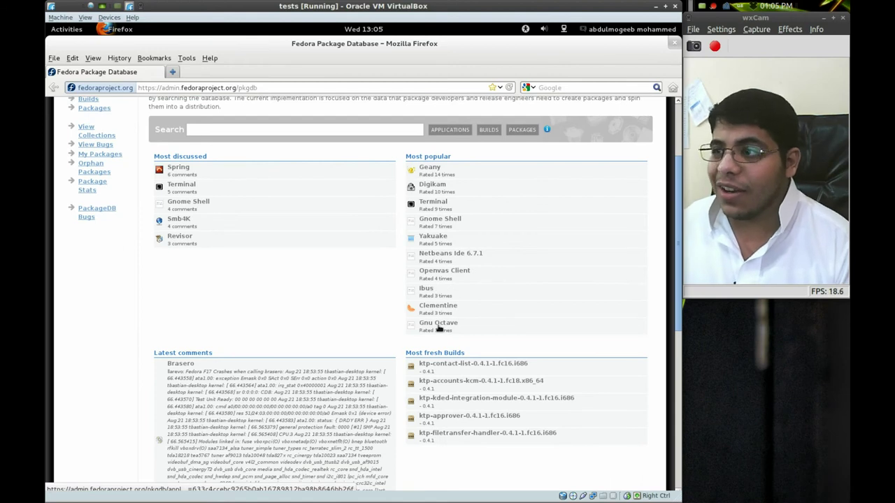
scroll(439, 327, "up", 3)
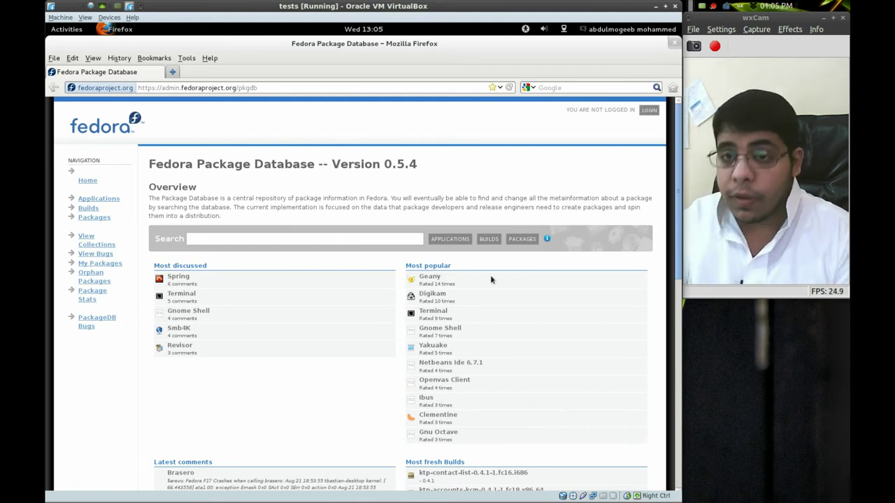
type("ya")
key("BackSpace")
key("BackSpace")
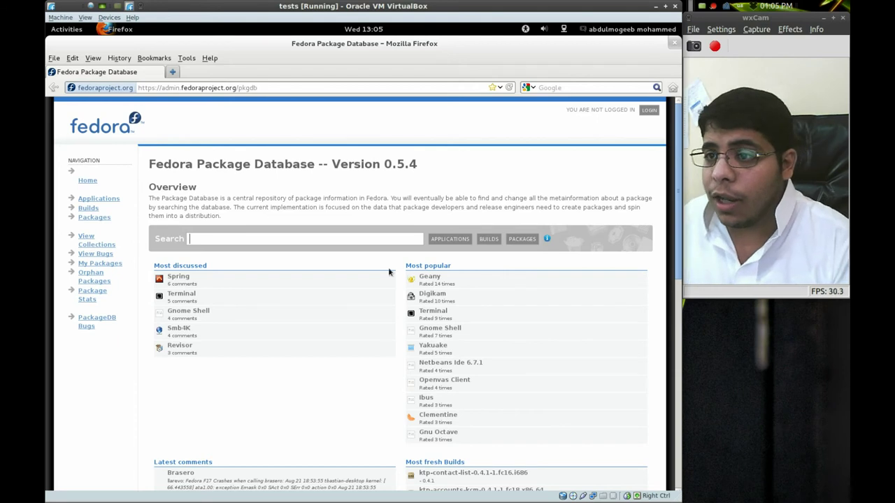
Step: Open the Geany application page from the most popular list and look over its user ratings and available builds
left_click(435, 279)
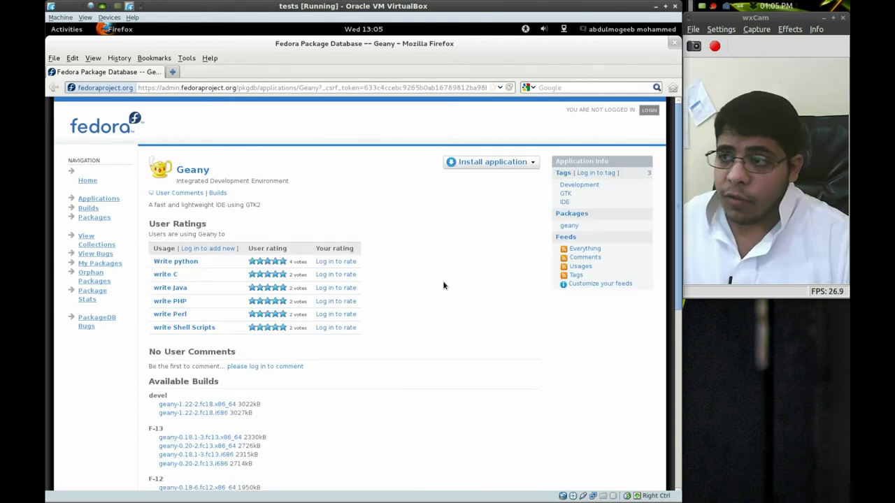
scroll(443, 284, "down", 2)
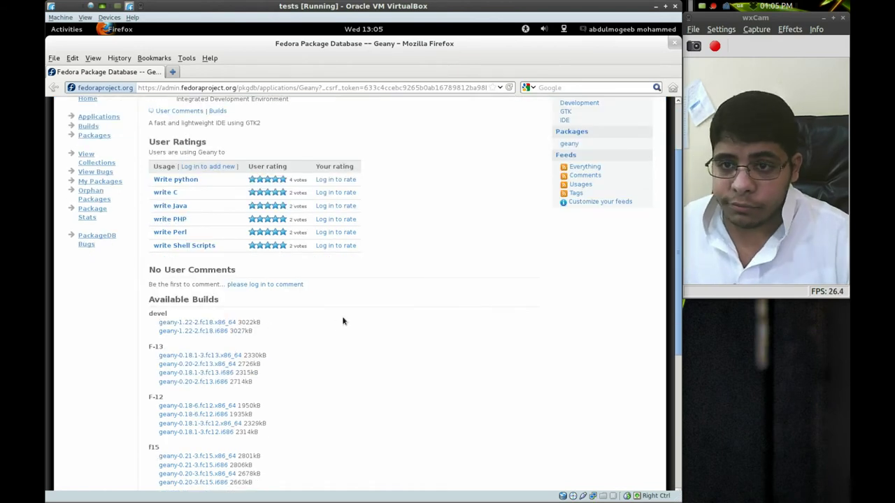
scroll(318, 318, "up", 2)
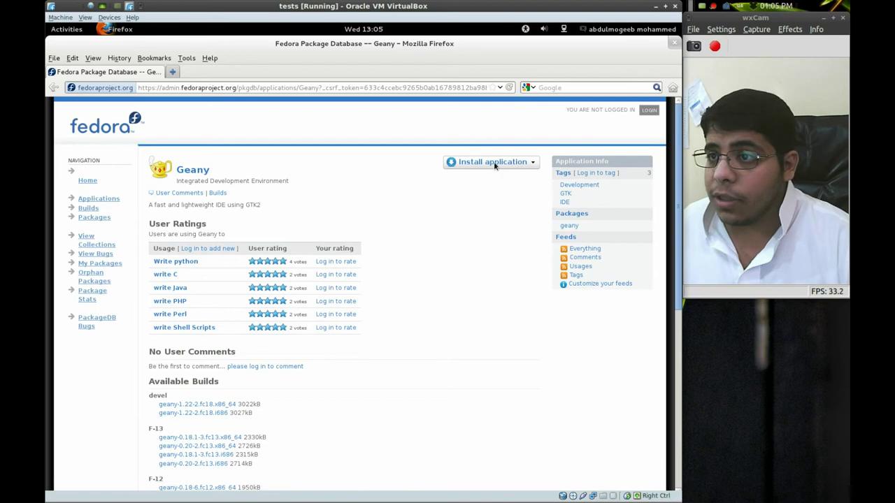
Step: View the Geany builds offered for installation, request geany-1.22-1.fc16.i686.rpm, and cancel the download prompt
left_click(514, 163)
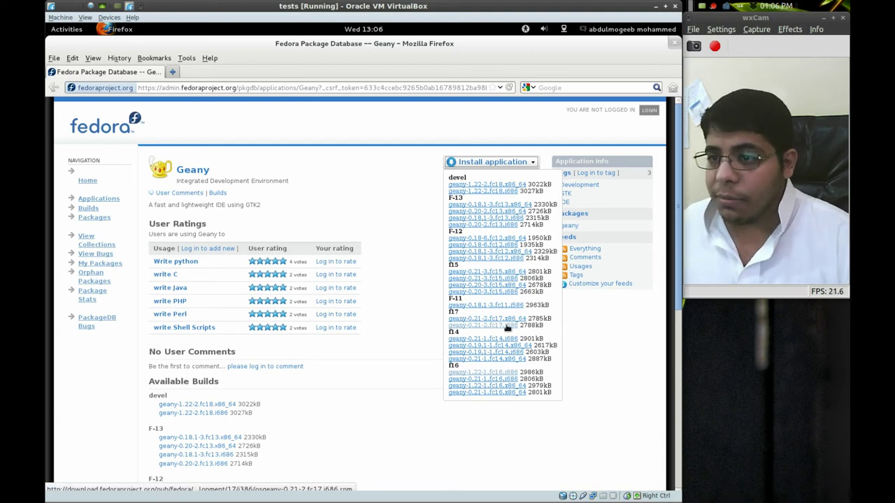
left_click(496, 373)
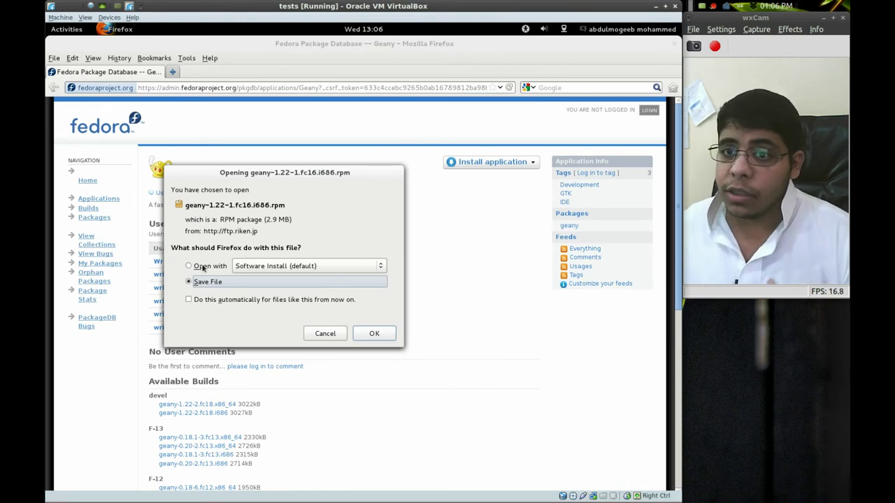
left_click(322, 334)
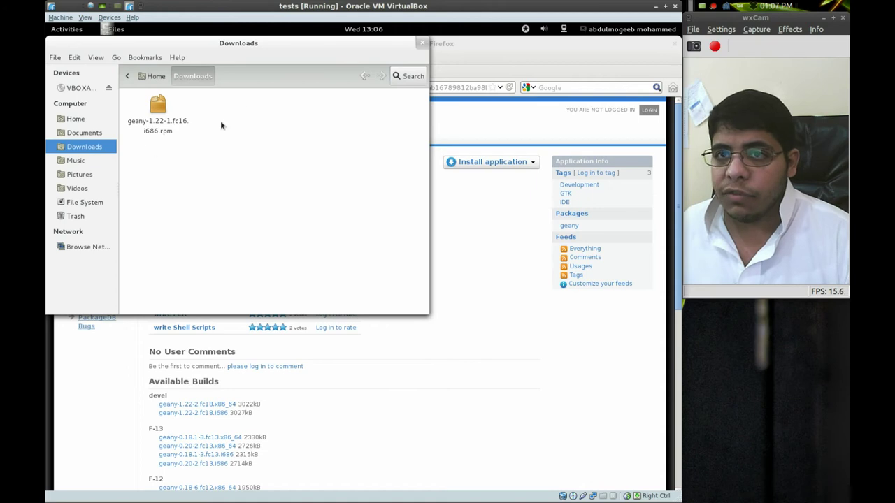
Step: View the actions available for geany-1.22-1.fc16.i686.rpm in the Downloads folder, including Software Install, and close the folder window
right_click(160, 124)
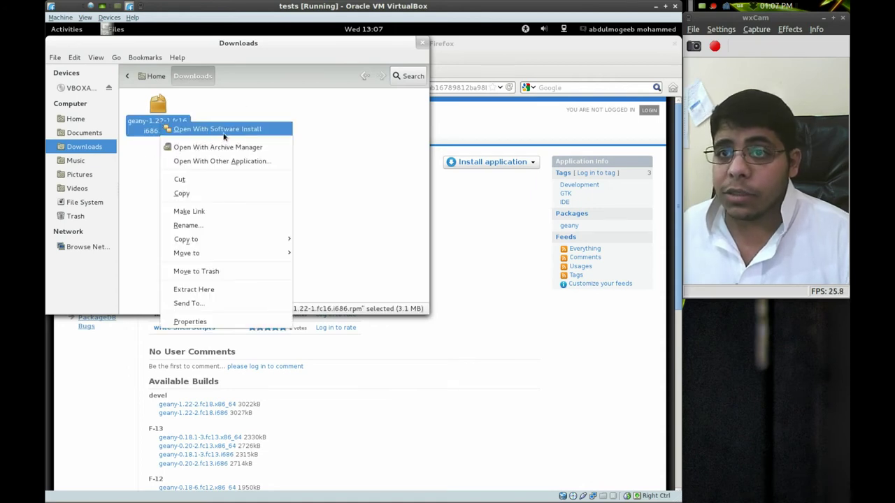
left_click(306, 107)
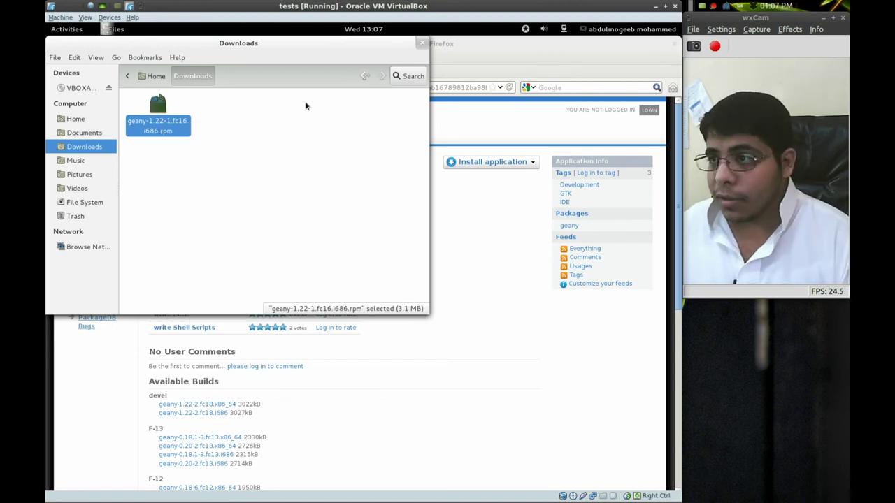
left_click(423, 44)
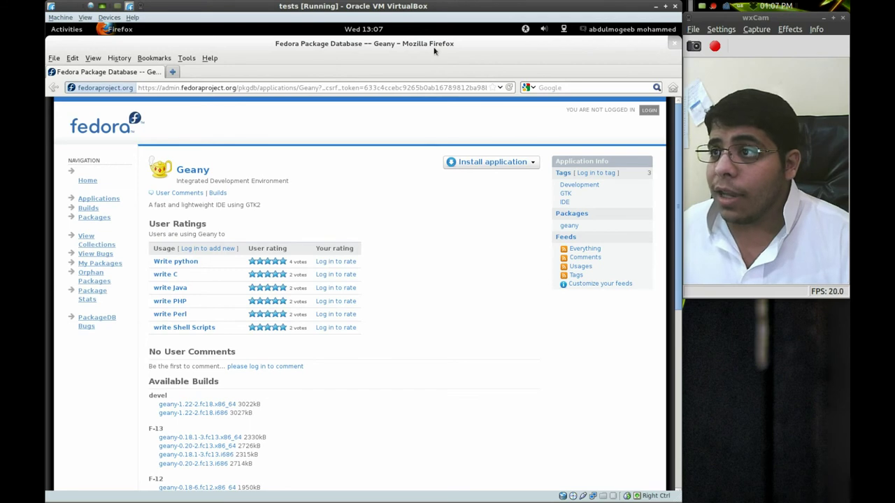
Step: Open the recently bookmarked Fedora Utils page and examine its description and installation command
left_click(143, 61)
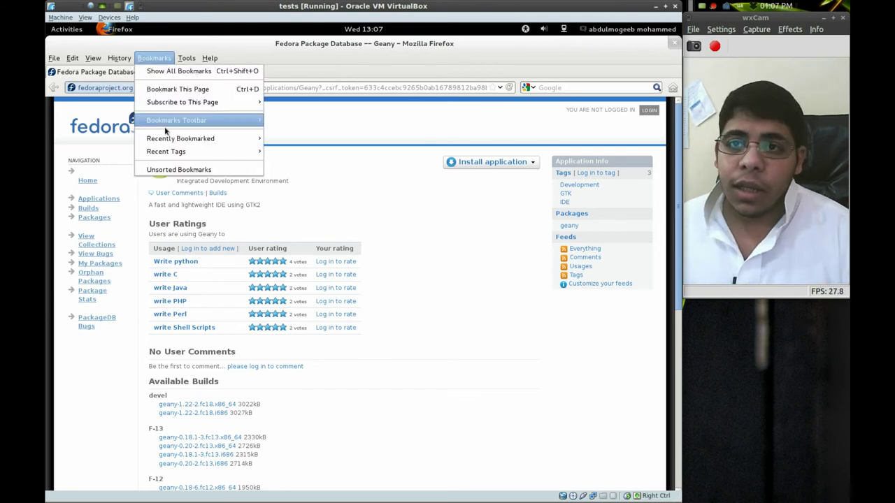
mouse_move(165, 123)
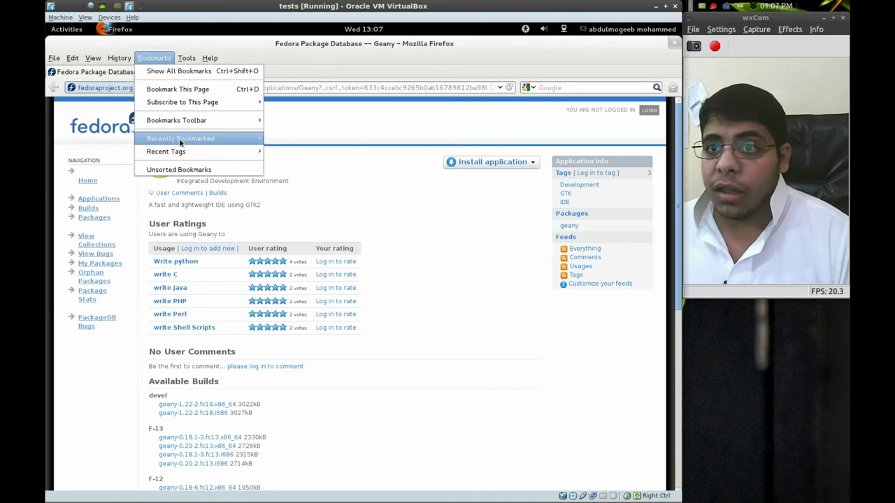
mouse_move(181, 140)
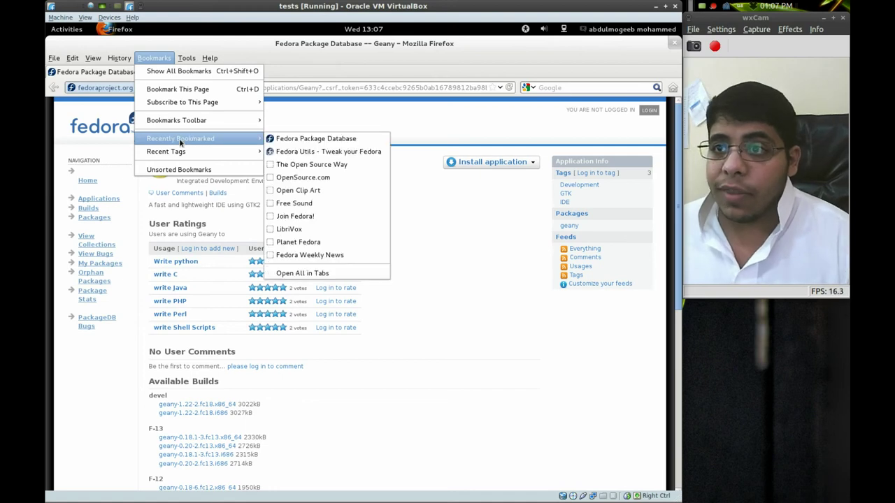
left_click(357, 152)
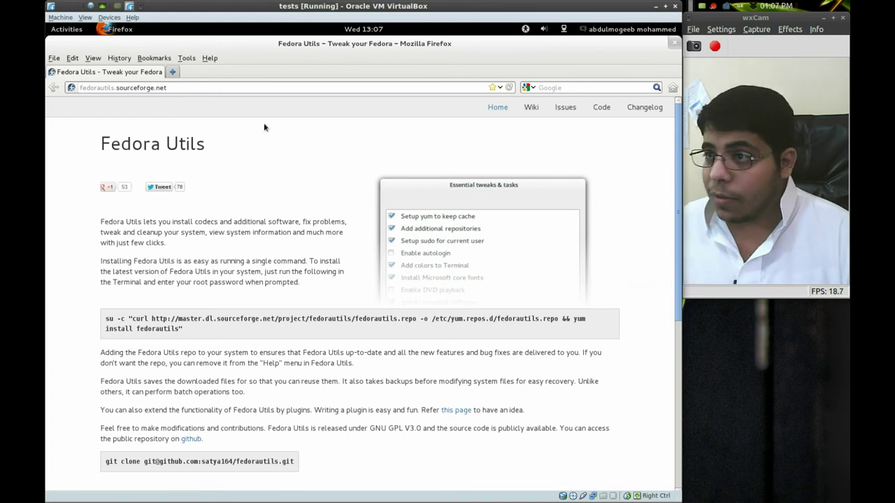
scroll(270, 156, "down", 3)
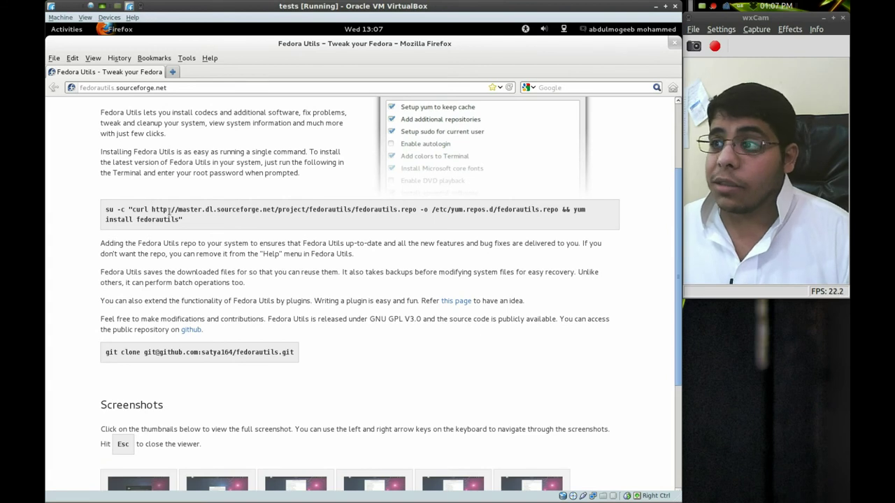
Step: Find Fedora Utils by searching for "fed", launch it, and authenticate with the account password
left_click(79, 33)
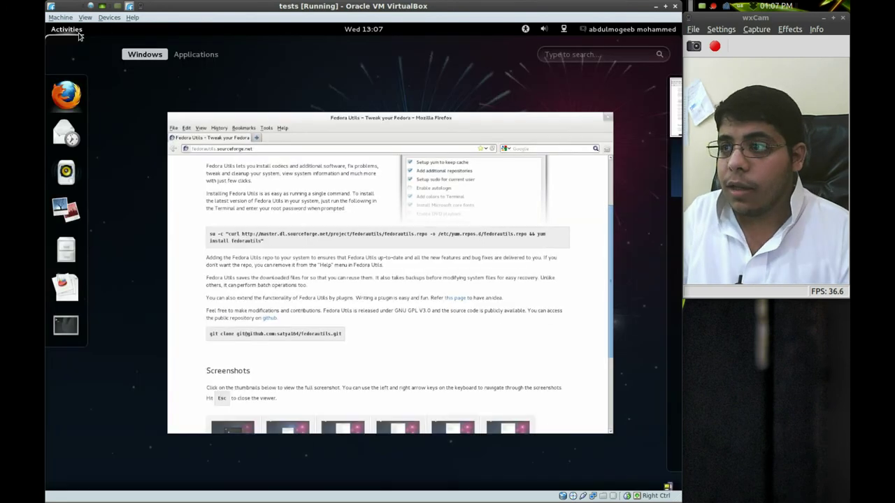
type("f")
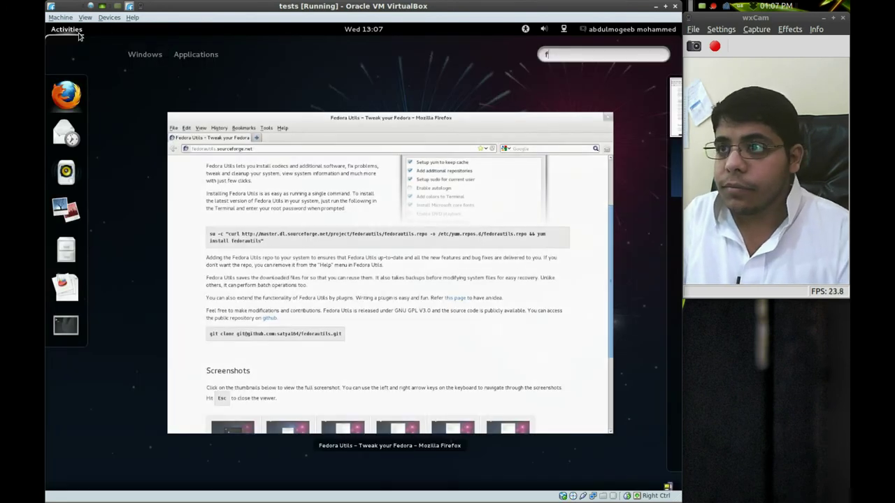
type("ed")
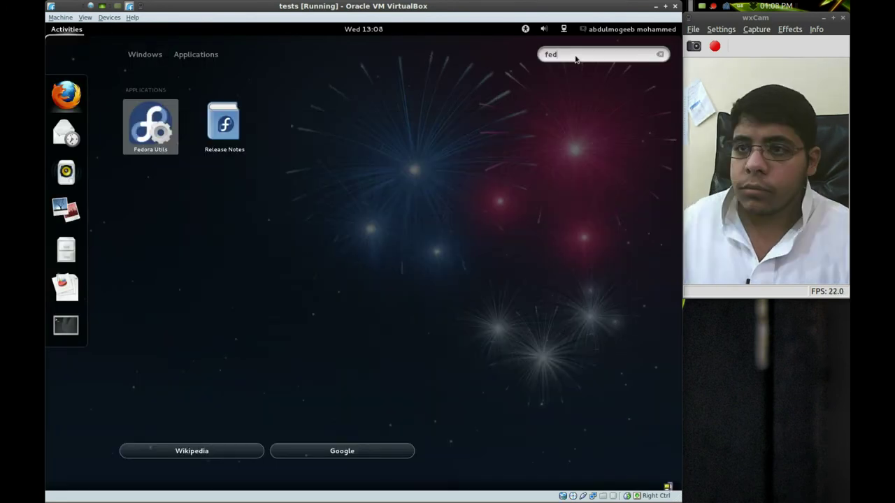
left_click(149, 128)
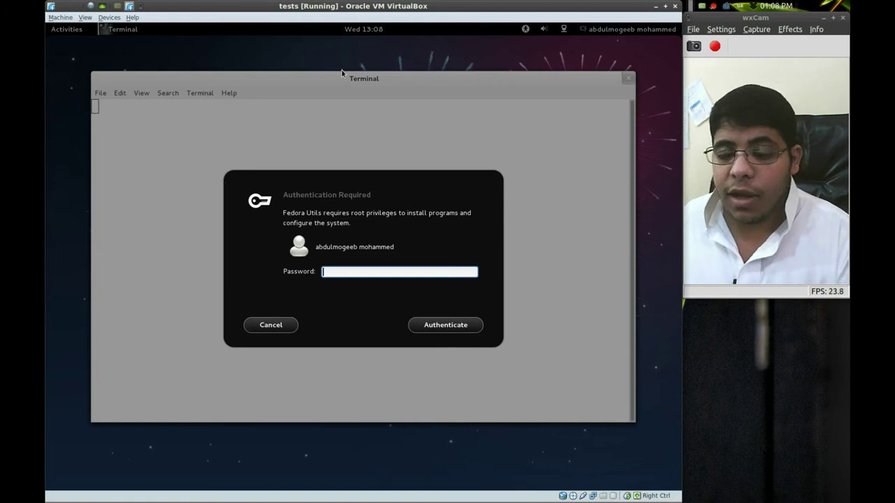
type("••••••")
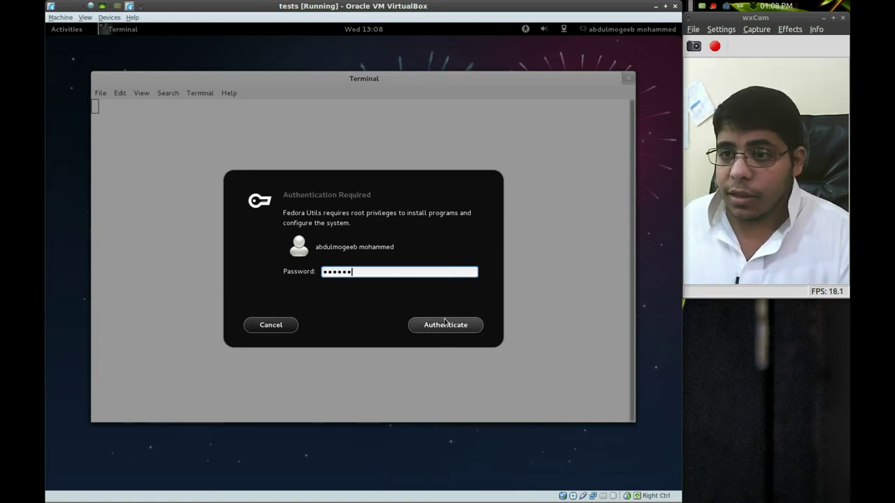
left_click(445, 322)
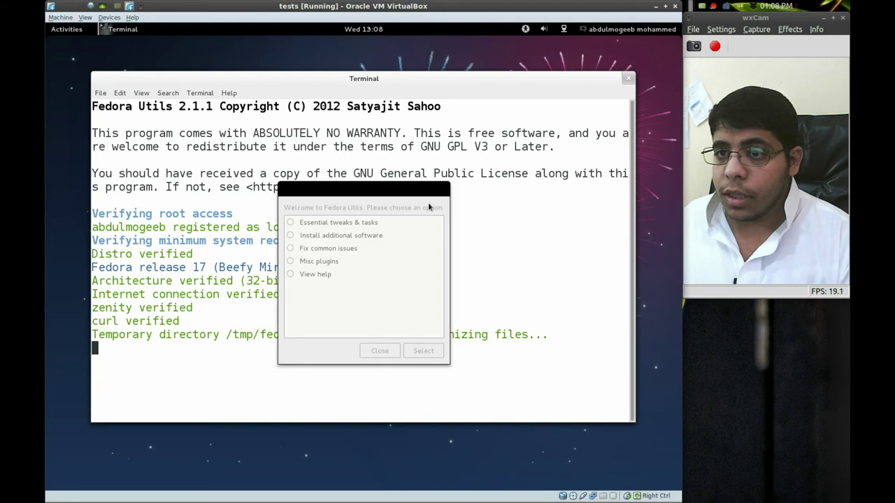
Step: Open Essential tweaks & tasks in Fedora Utils, examine the available options, and return to the main list
left_click(289, 222)
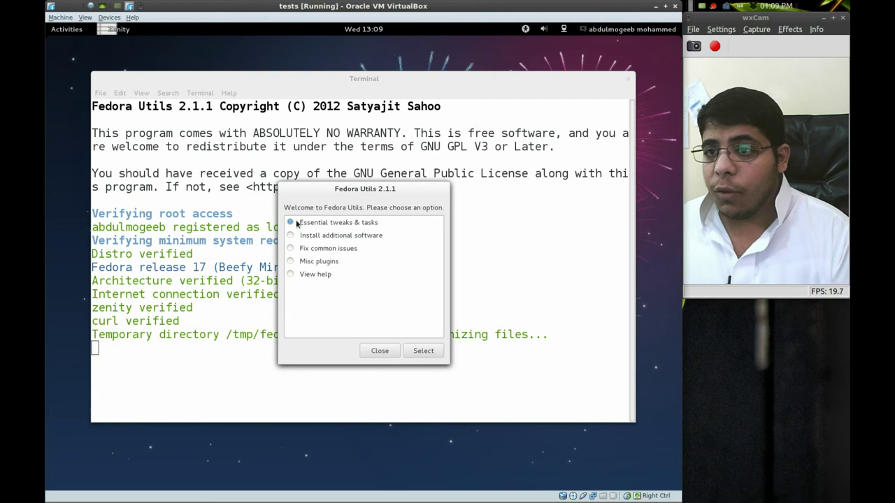
left_click(424, 350)
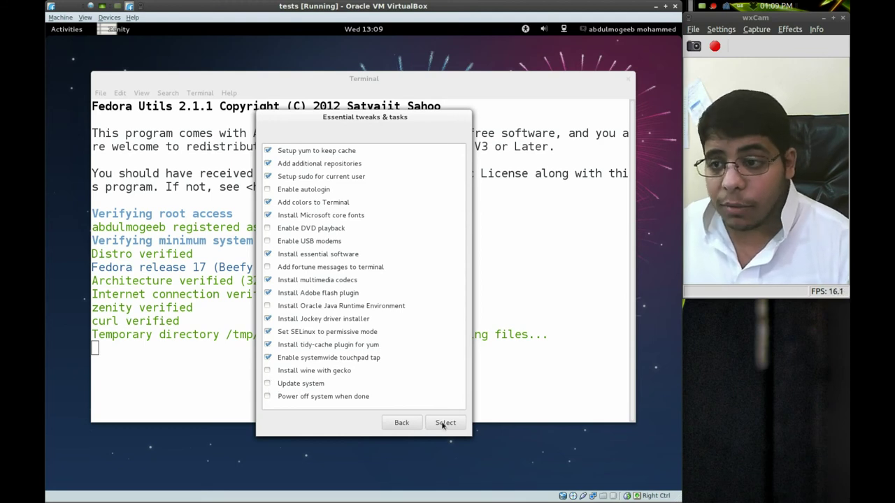
left_click(396, 425)
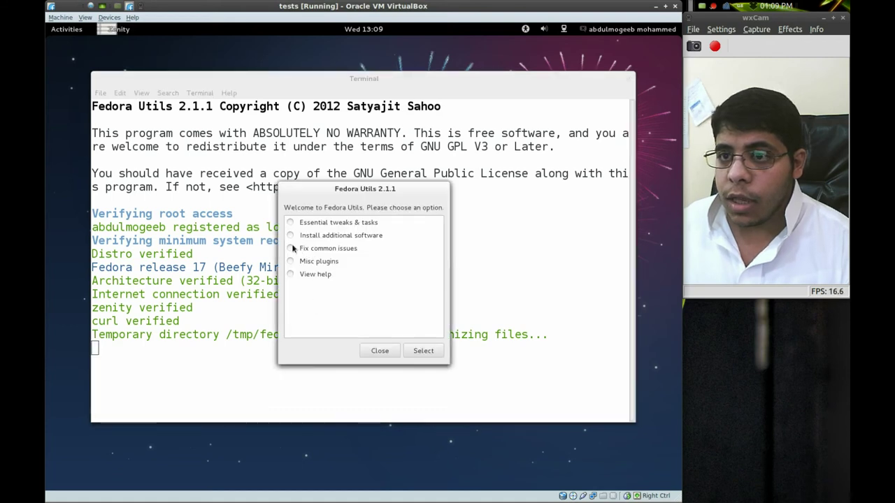
Step: Open Install additional software, examine the programs offered, and go back without installing any
left_click(289, 236)
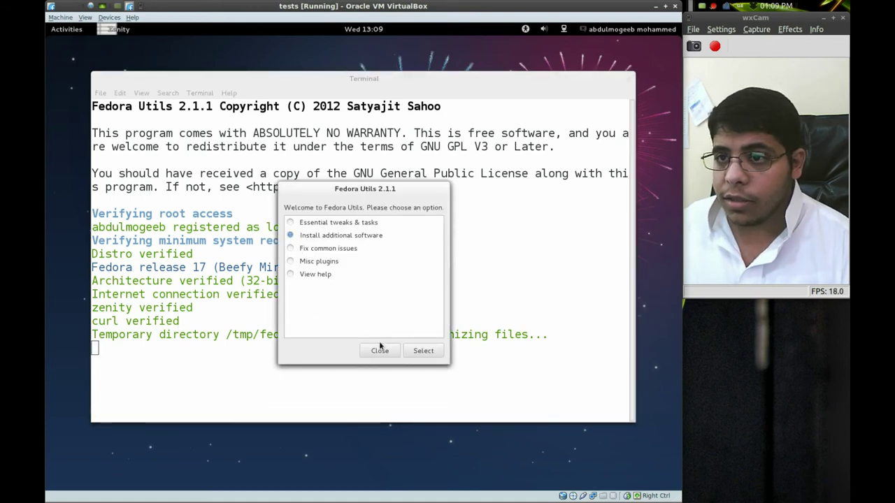
left_click(422, 357)
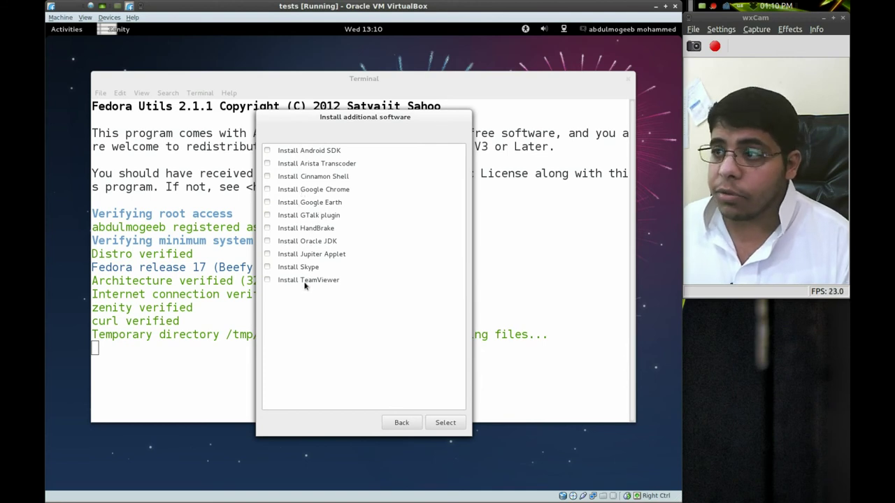
left_click(399, 422)
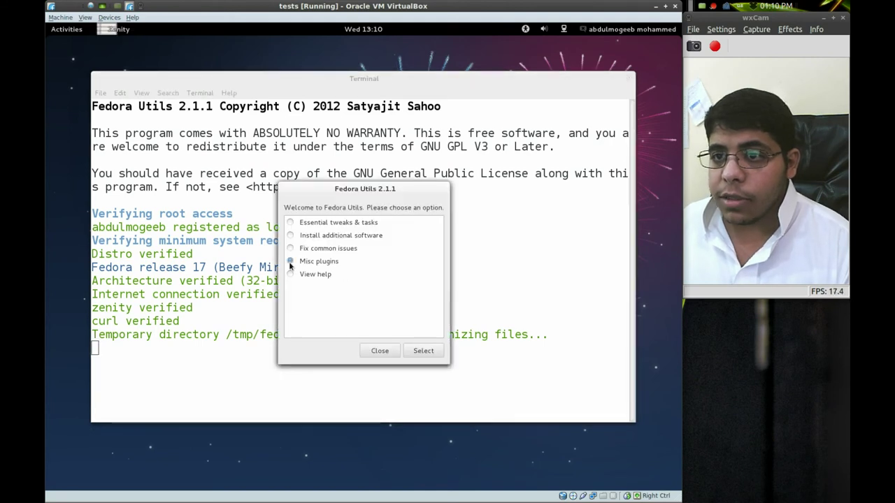
Step: Open Misc plugins, examine the listed plugins, and return to the Fedora Utils main list
left_click(290, 261)
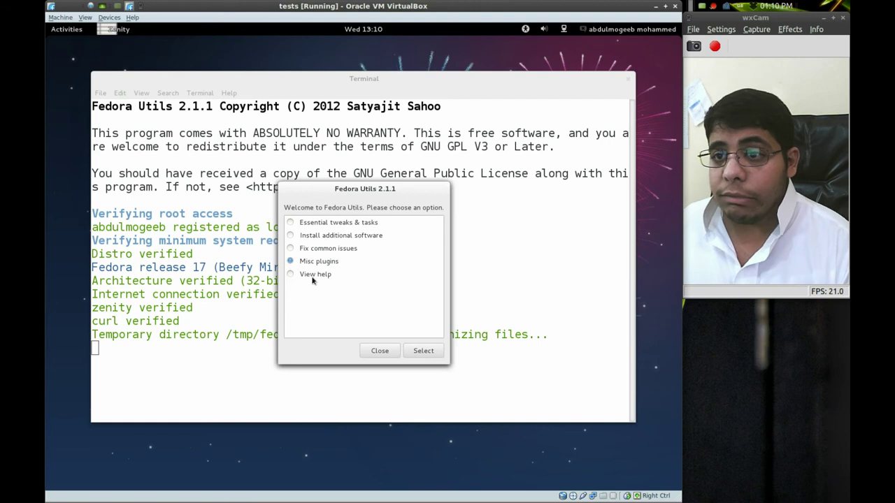
left_click(411, 353)
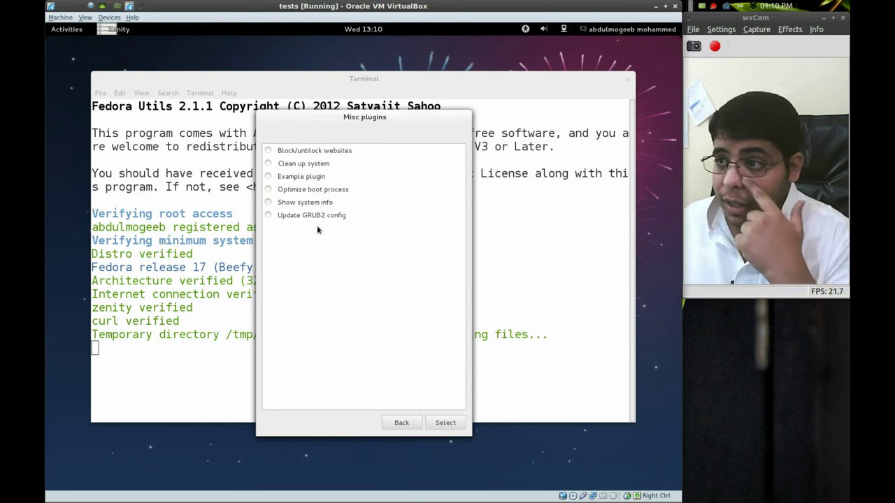
left_click(418, 419)
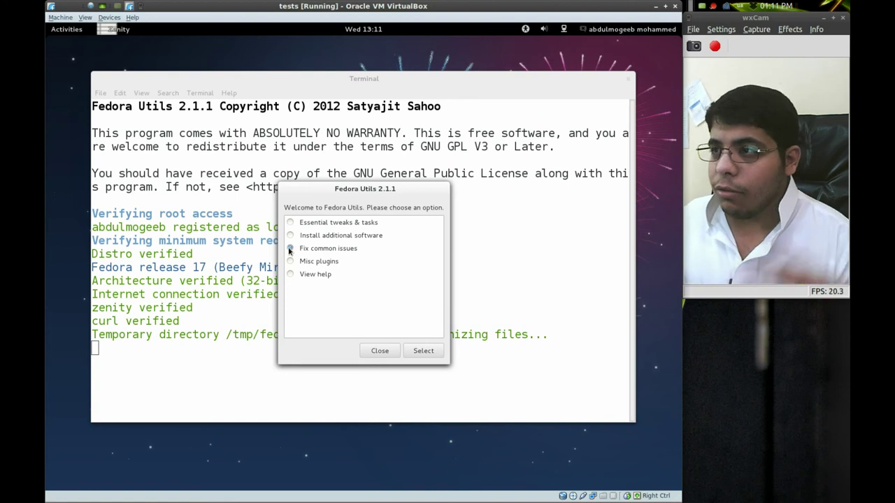
Step: Examine the fixes listed under Fix common issues, and exit Fedora Utils, acknowledging the completion message
left_click(423, 350)
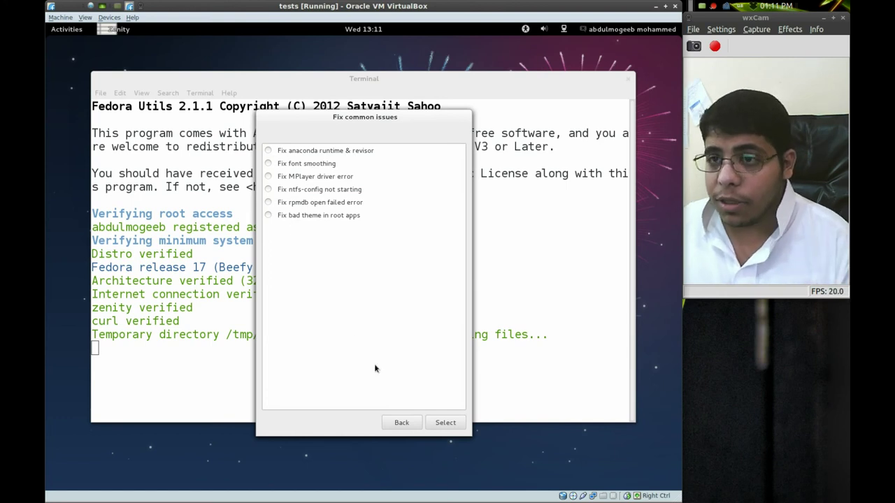
left_click(404, 424)
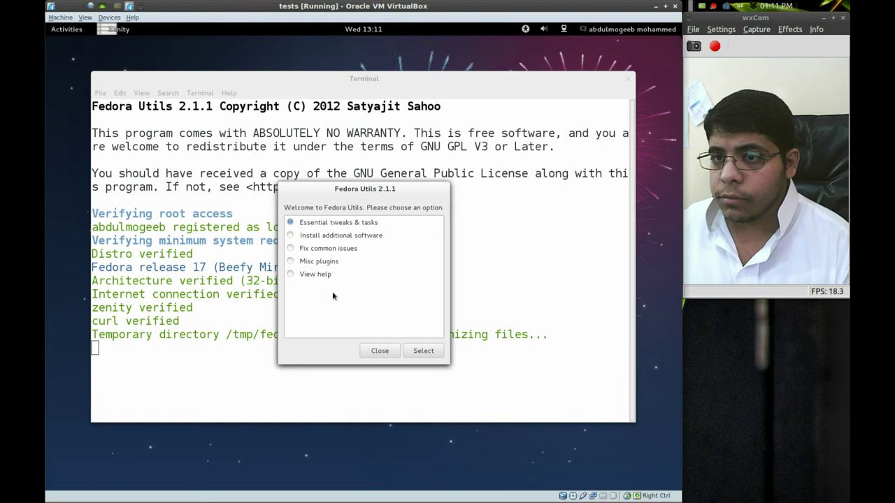
left_click(380, 350)
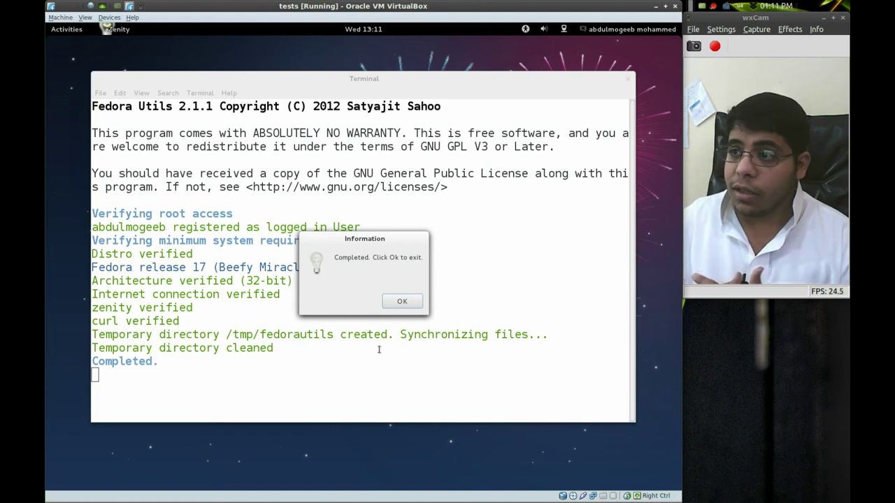
key("Return")
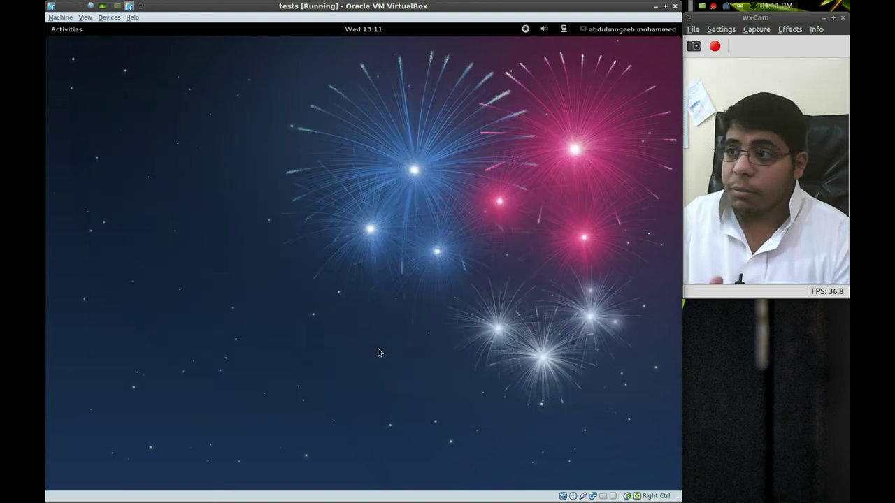